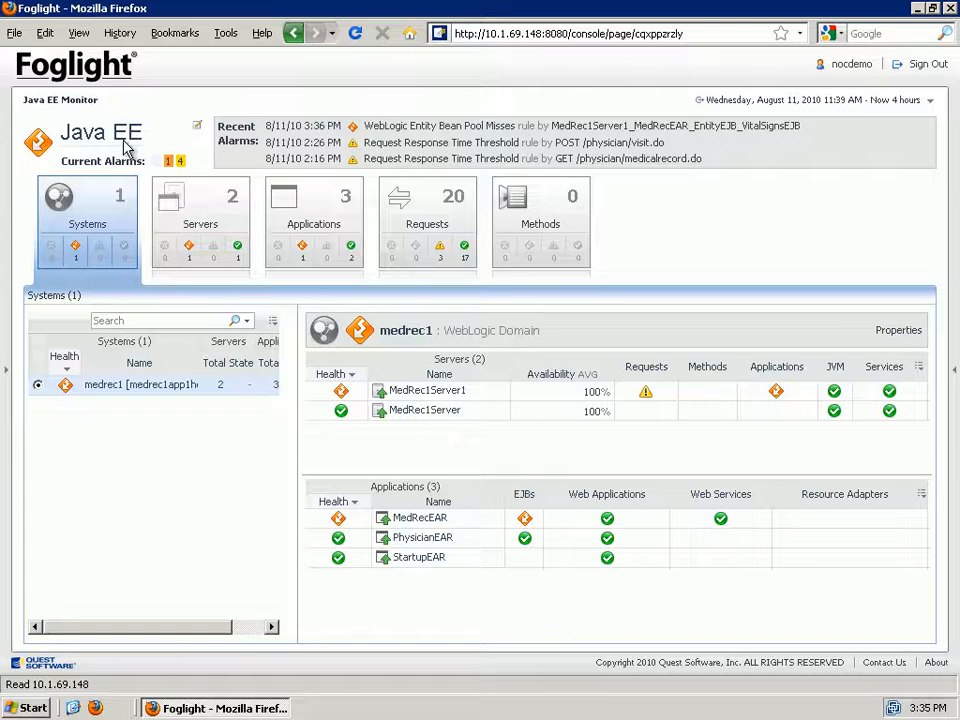
# Step: Show the monitored requests, open the end-user hits for POST /physician/visit.do from its completed calls, and review the hit list
pyautogui.click(425, 213)
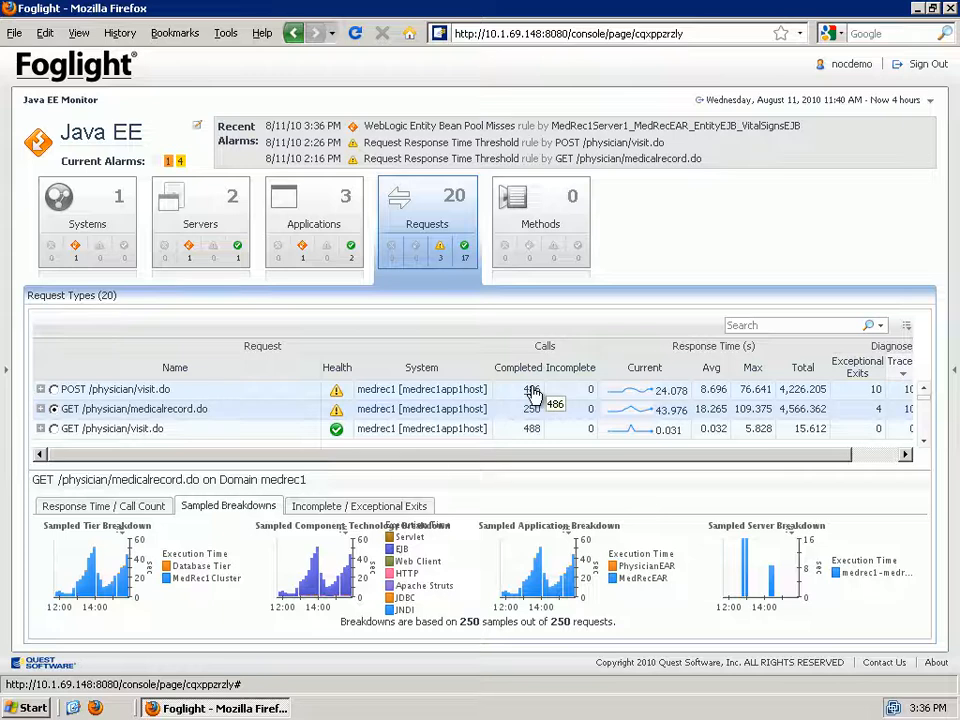
pyautogui.click(533, 395)
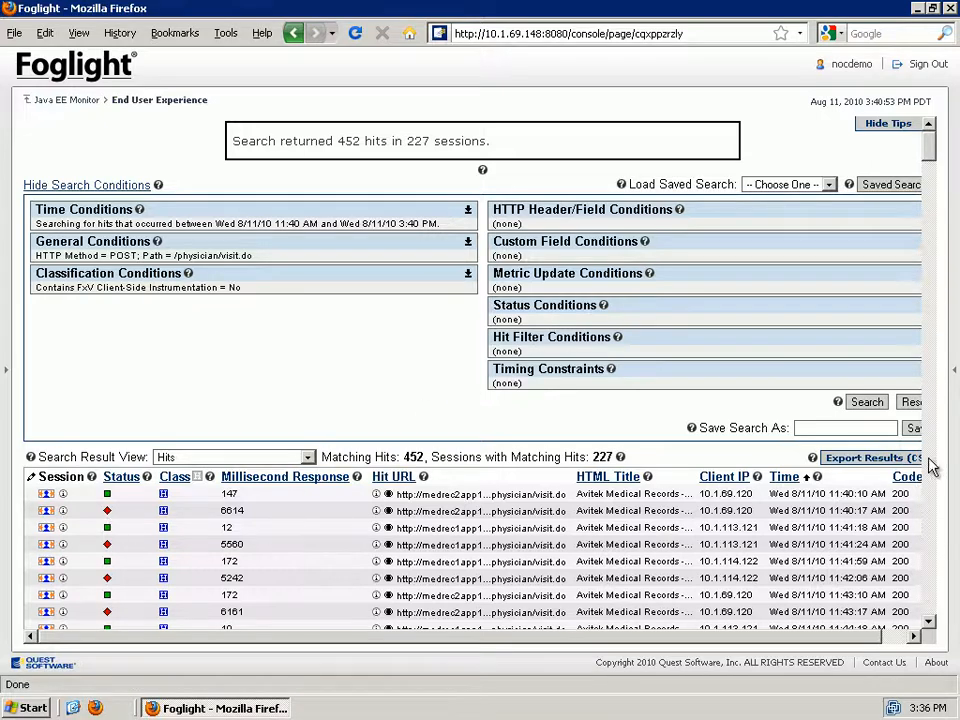
pyautogui.scroll(-3, 392, 386)
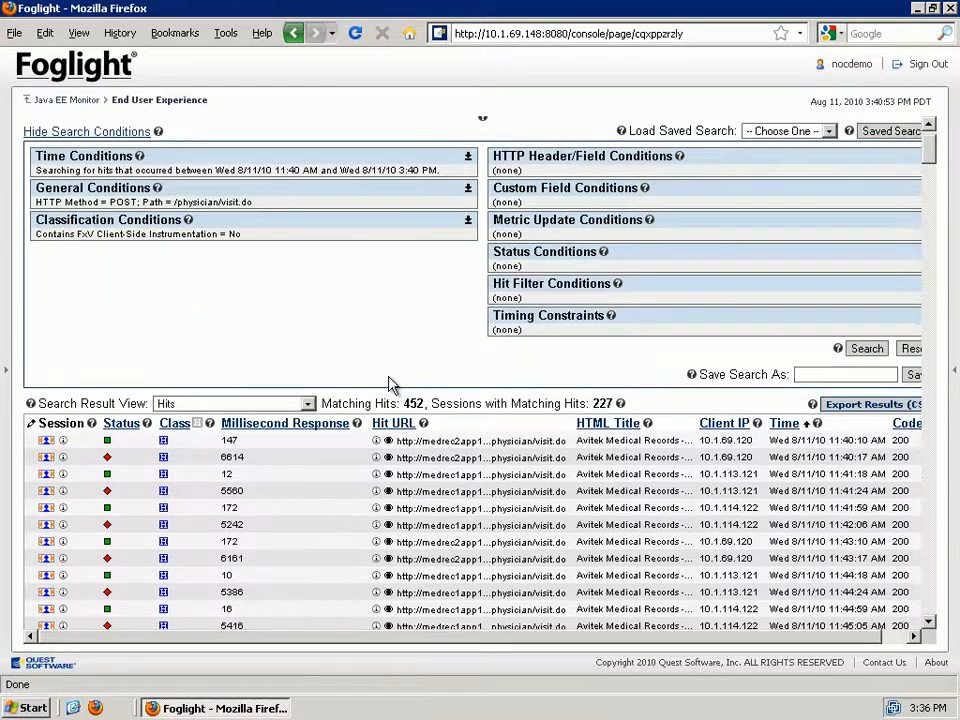
pyautogui.scroll(-3, 392, 386)
pyautogui.scroll(-2, 395, 384)
pyautogui.scroll(2, 400, 372)
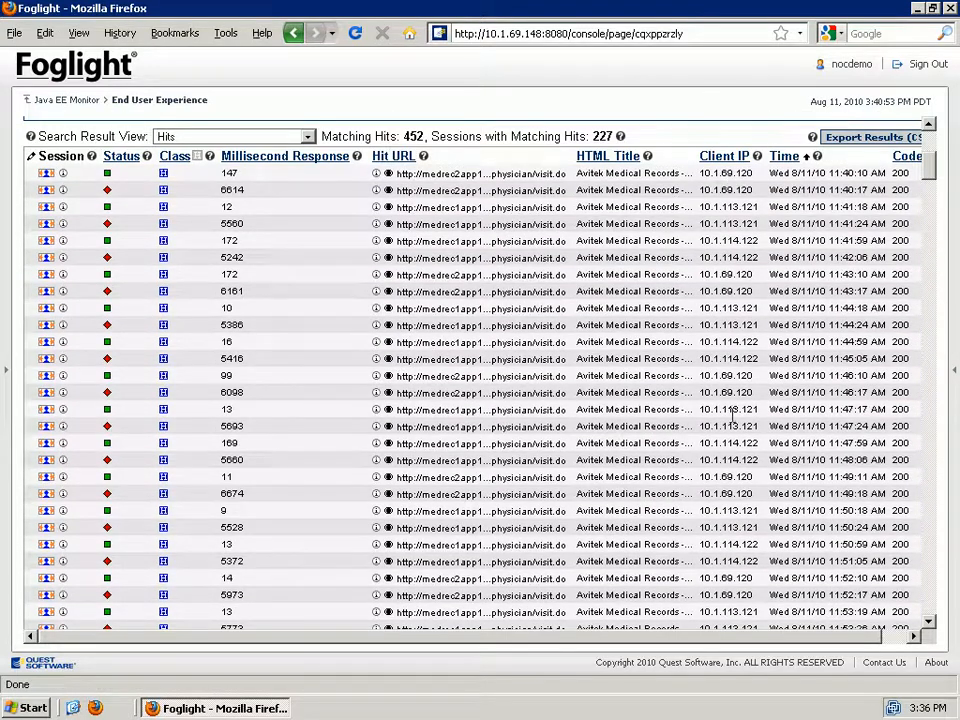
# Step: Sort the hits by millisecond response in descending order and highlight the slowest response time
pyautogui.click(291, 160)
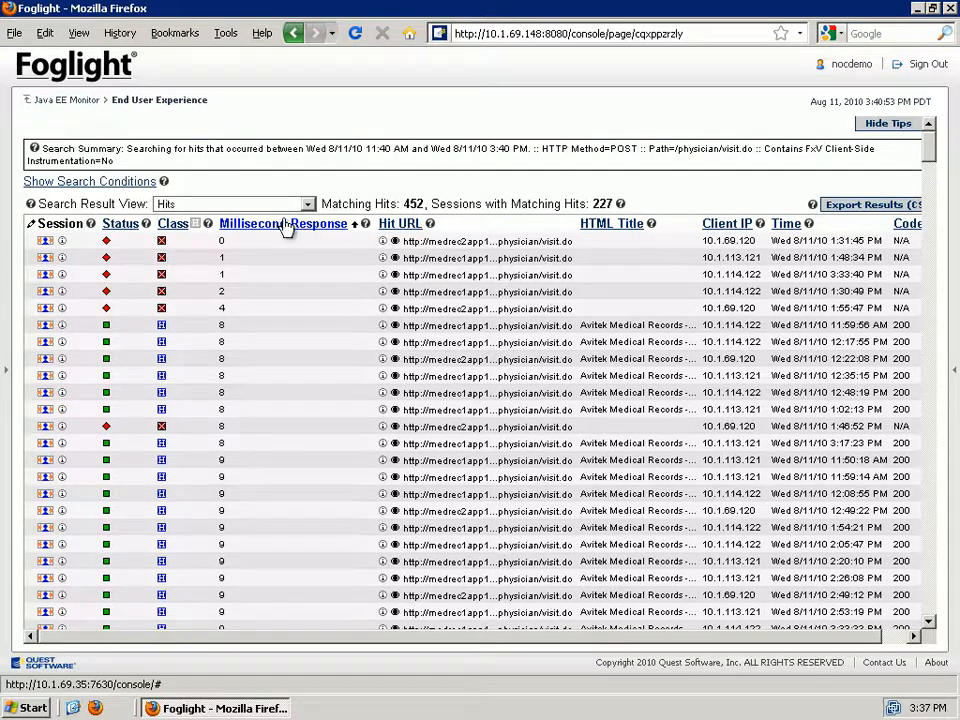
pyautogui.click(286, 224)
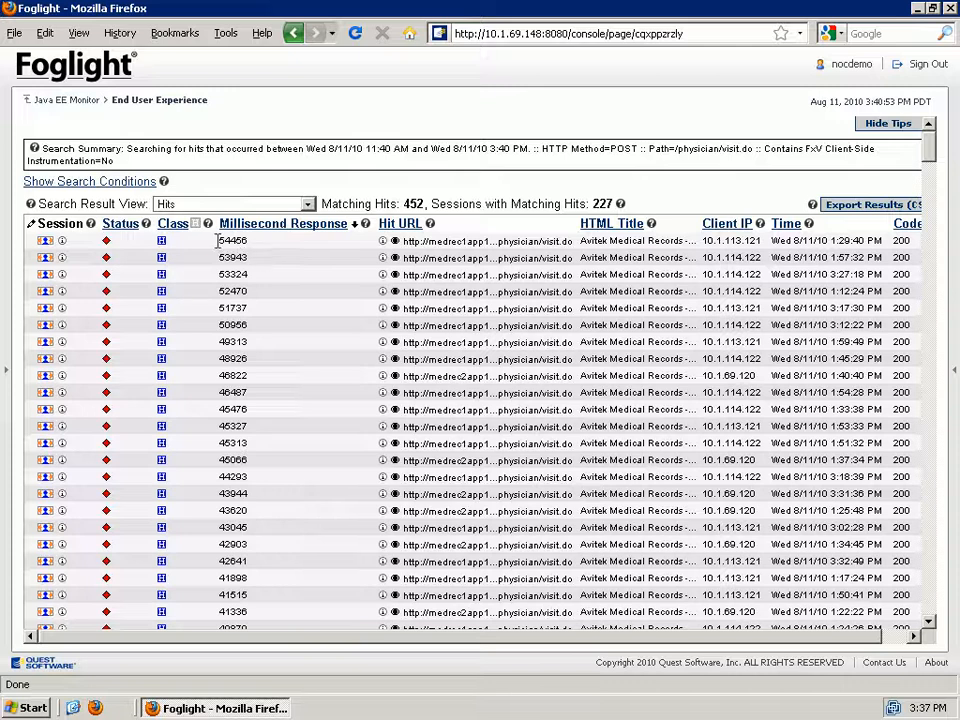
pyautogui.doubleClick(252, 242)
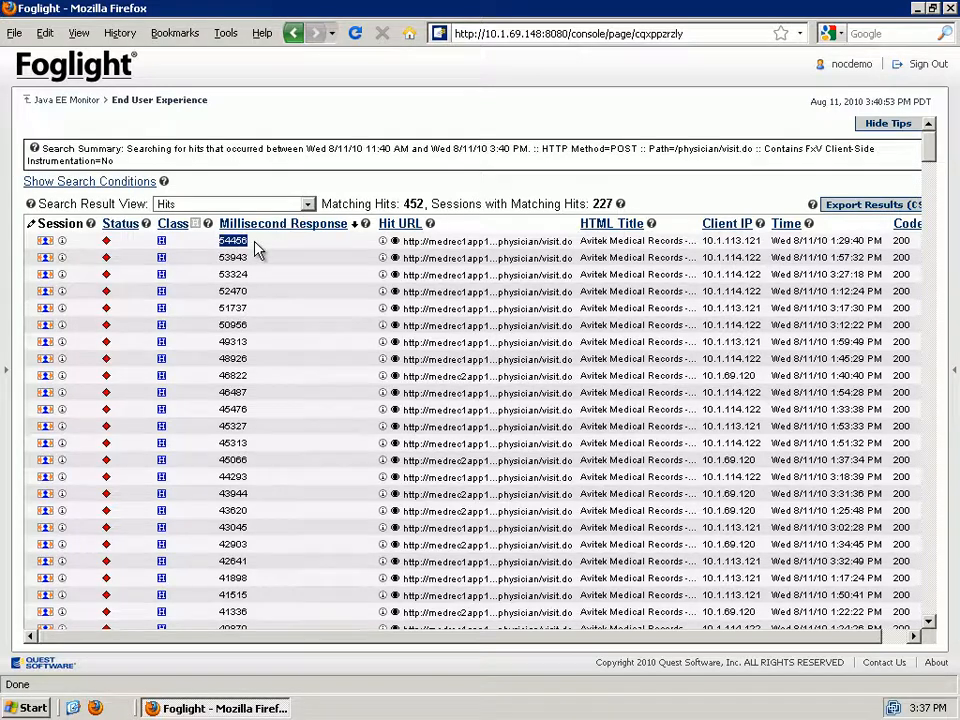
# Step: Open the session of the slowest hit, show its content replay, and inspect the timing details of hit [9]
pyautogui.click(44, 247)
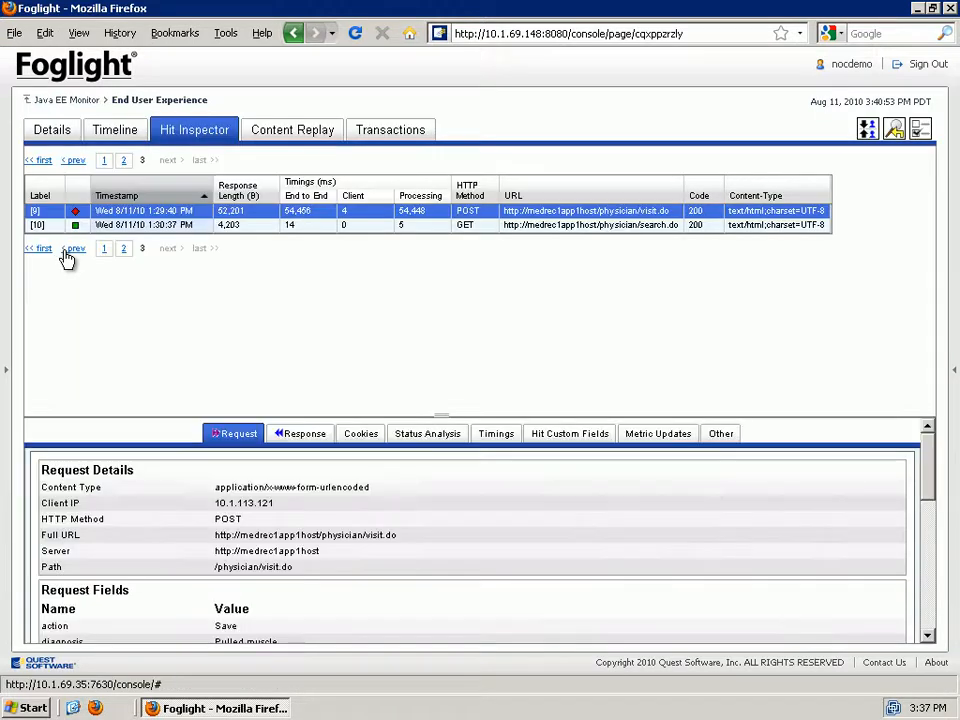
pyautogui.click(301, 139)
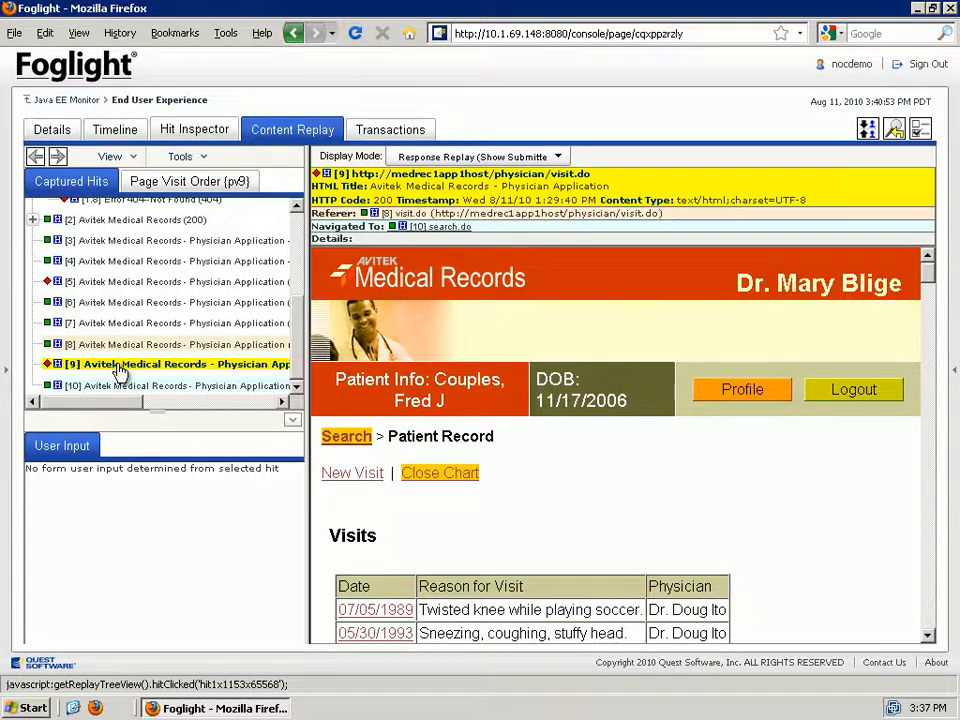
pyautogui.moveTo(118, 370)
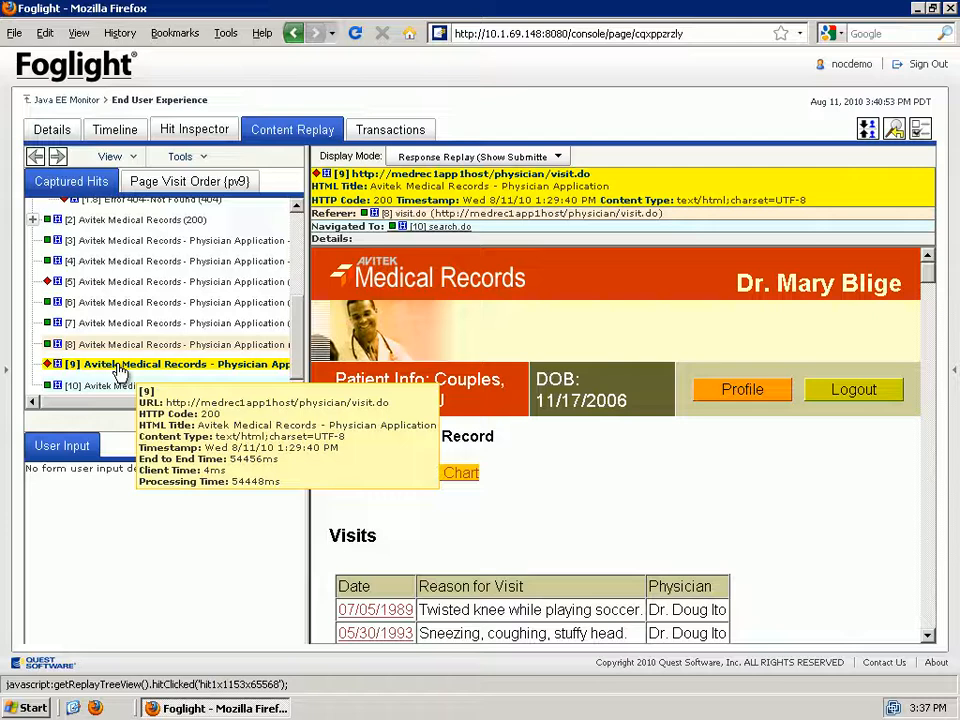
# Step: Replay the captured pages around the slow hit, from [7] to [10], return to hit [8], and show the session's export options
pyautogui.click(124, 346)
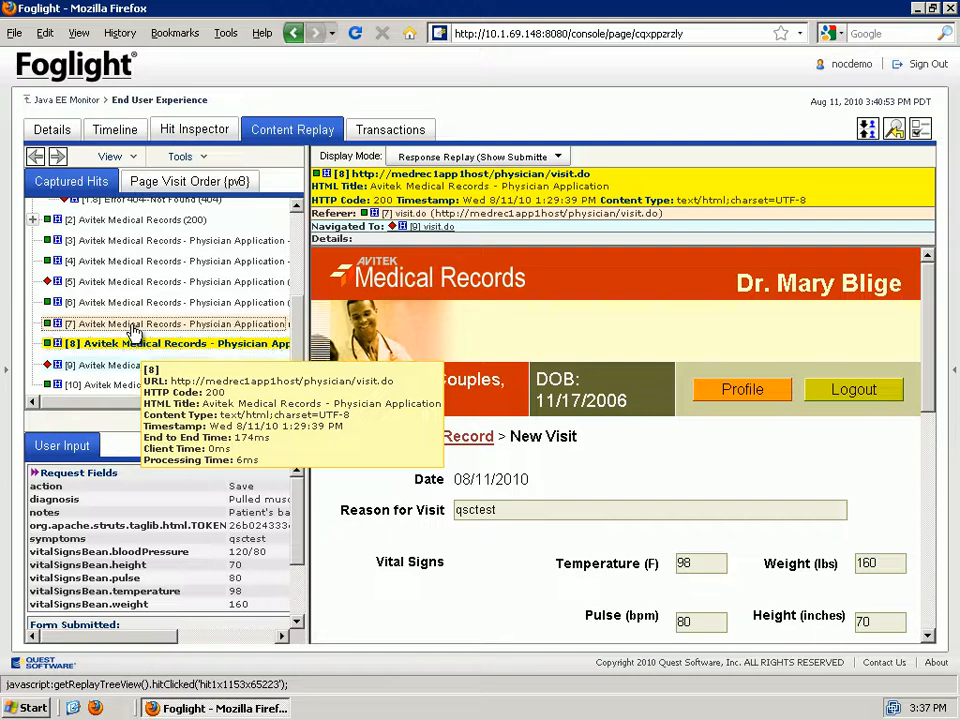
pyautogui.click(133, 330)
pyautogui.click(120, 352)
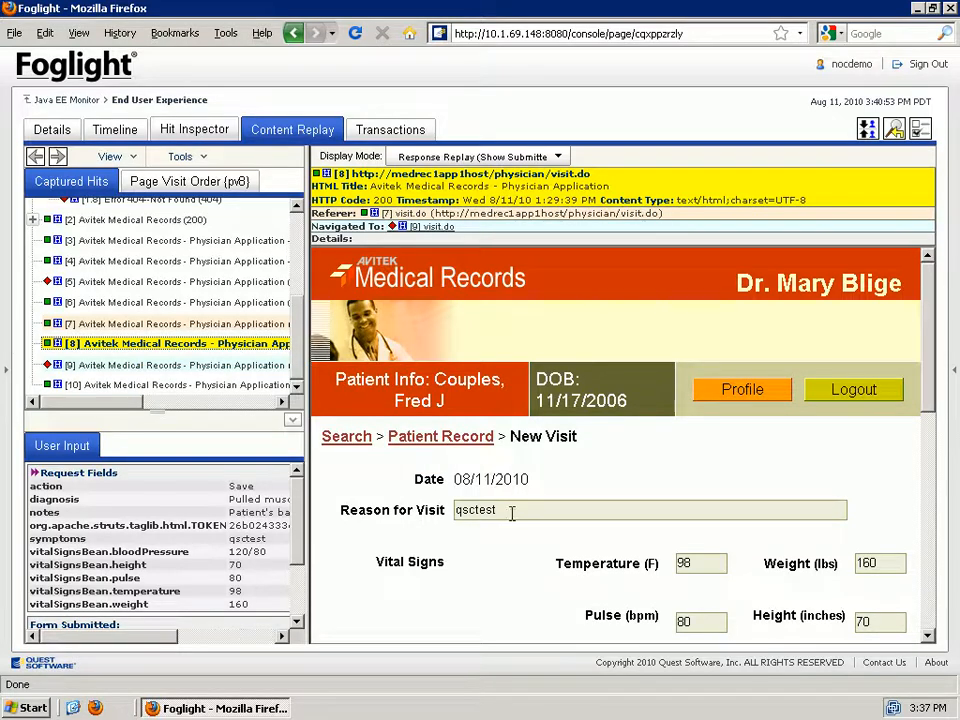
pyautogui.click(112, 366)
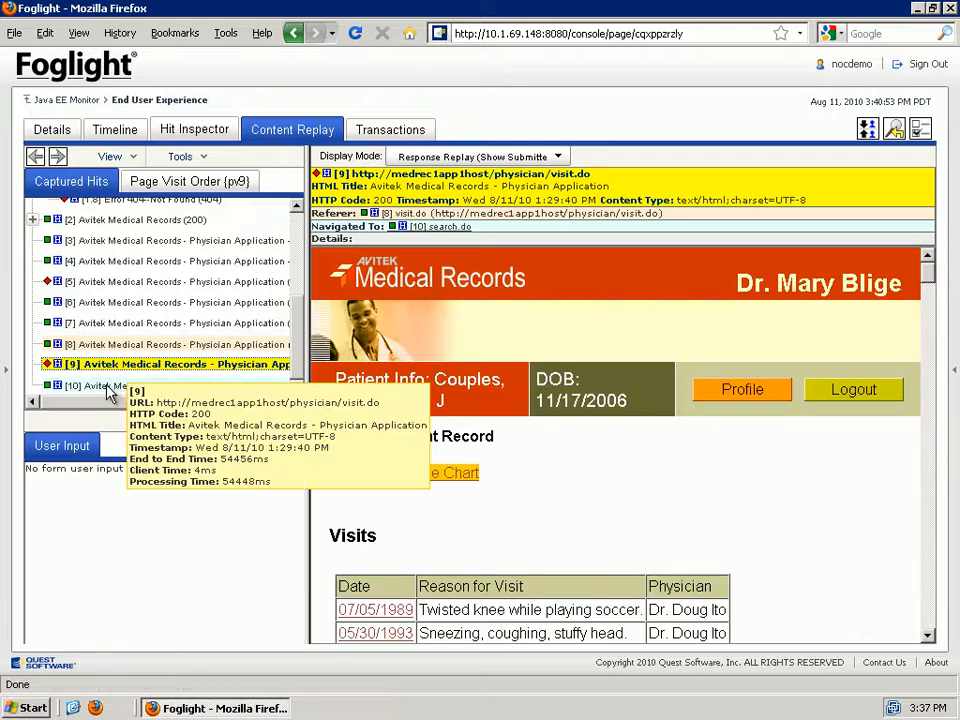
pyautogui.click(110, 393)
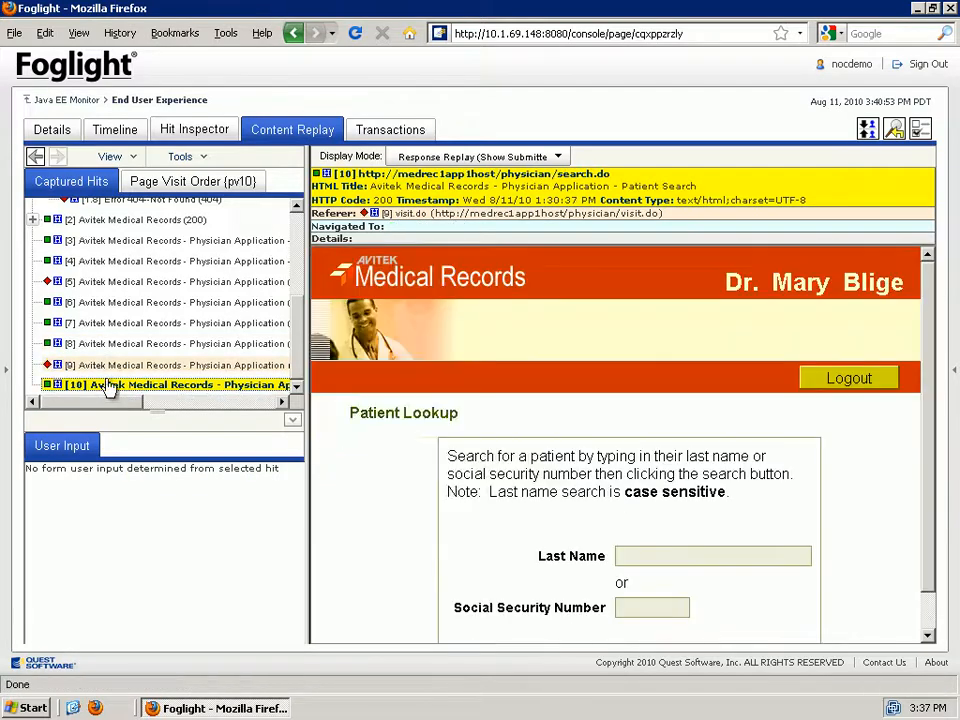
pyautogui.click(112, 345)
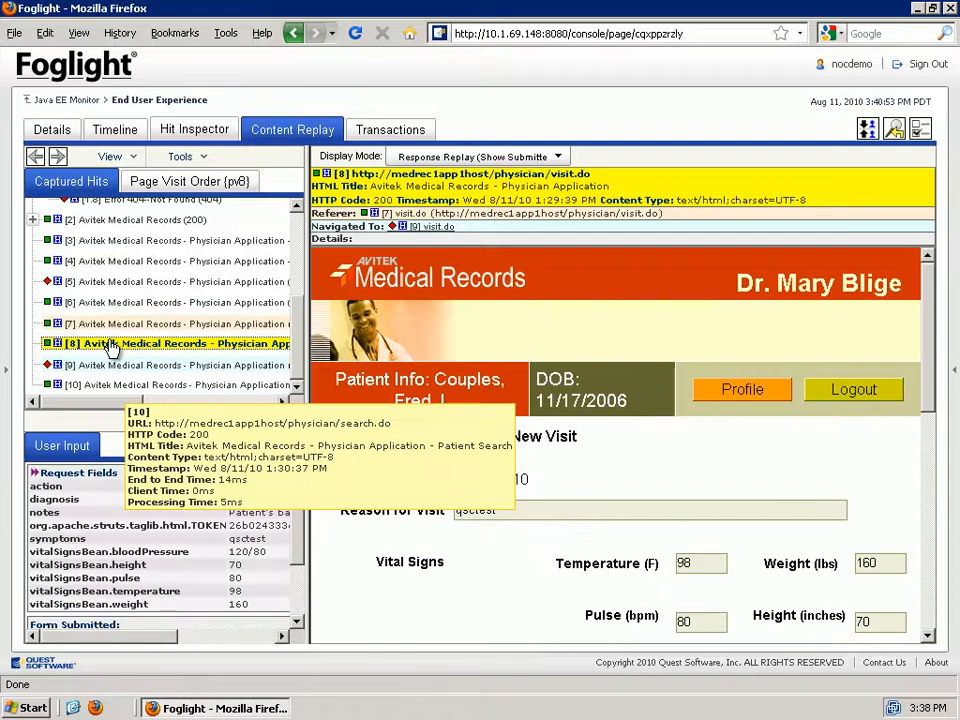
pyautogui.click(200, 158)
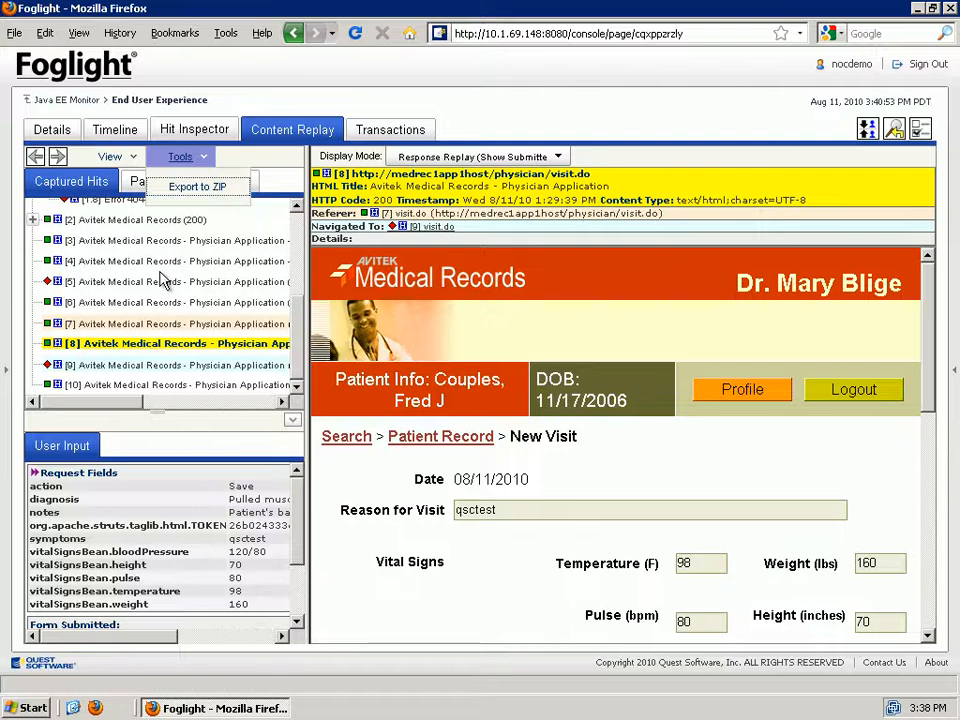
# Step: Return to the Java EE Monitor and open the collected traces of POST /physician/visit.do
pyautogui.click(65, 100)
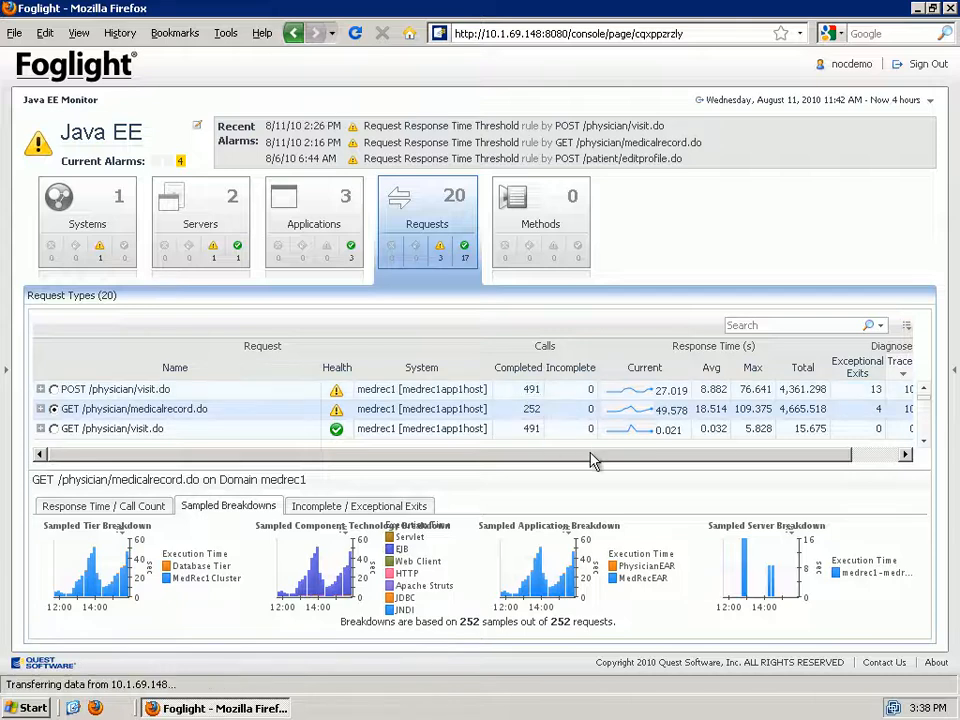
pyautogui.moveTo(594, 456); pyautogui.dragTo(695, 462)
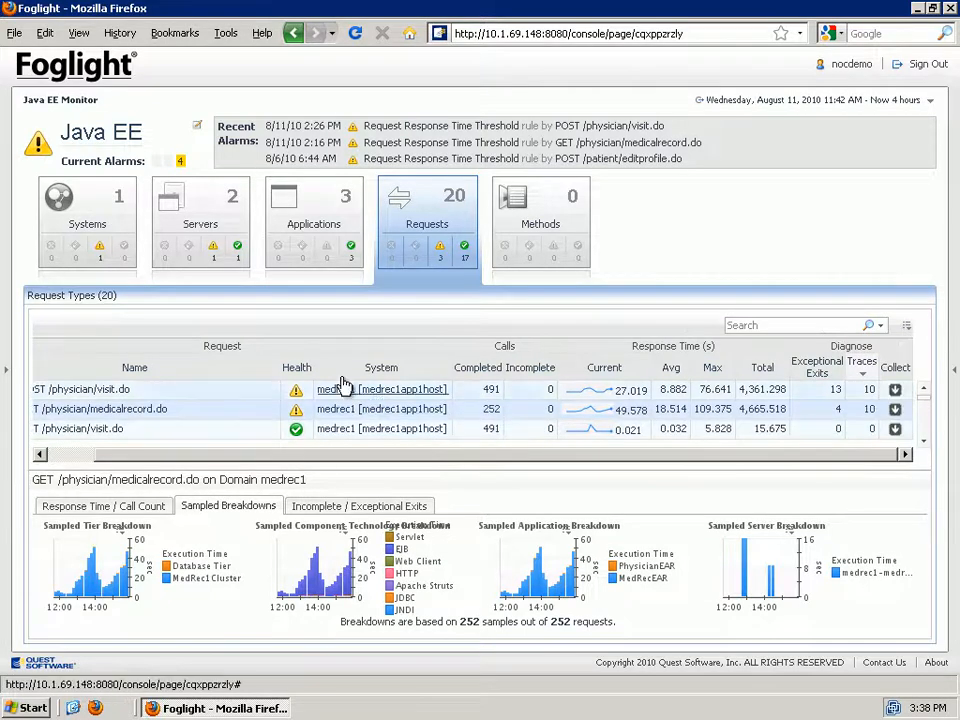
pyautogui.click(494, 404)
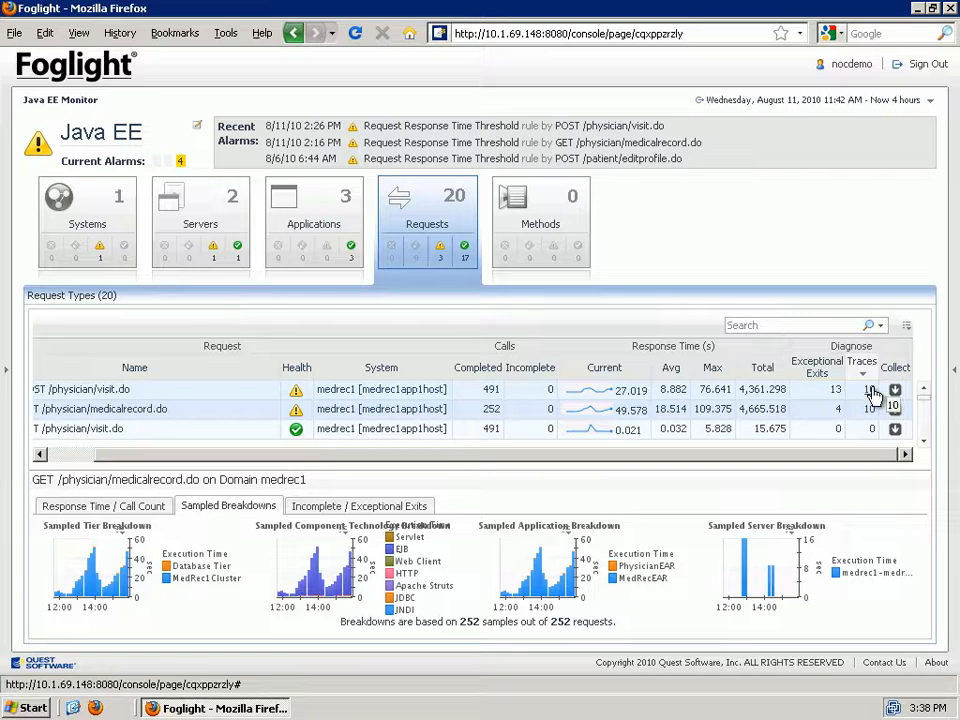
pyautogui.moveTo(714, 456); pyautogui.dragTo(607, 456)
pyautogui.click(902, 454)
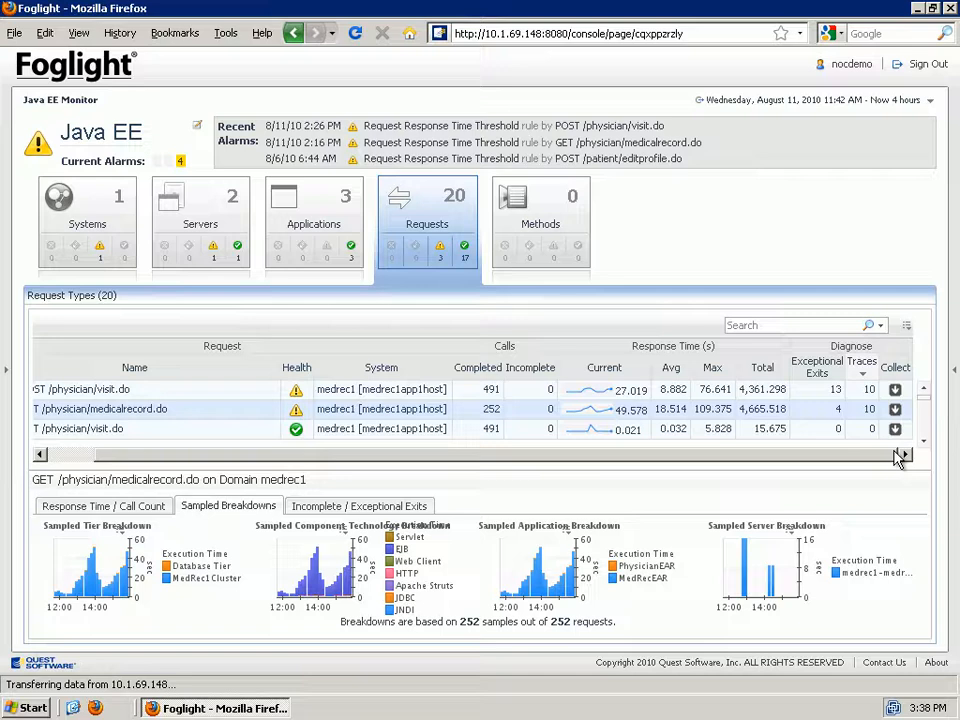
pyautogui.click(870, 390)
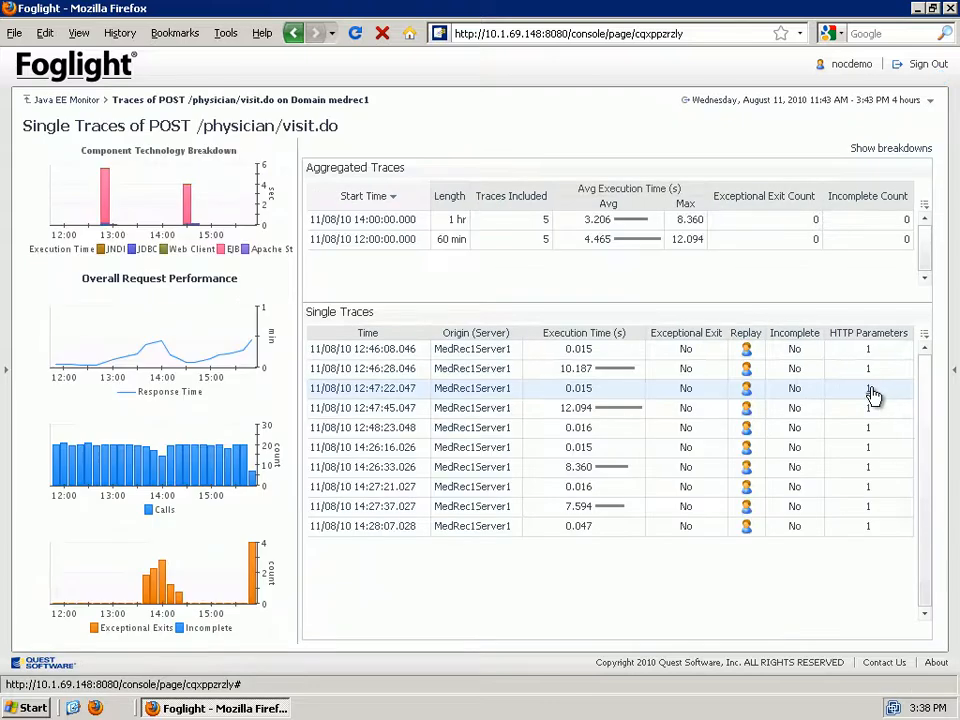
# Step: Open the user replay search for the 12:46:28.046 trace and highlight its session cookie and path conditions
pyautogui.moveTo(872, 393)
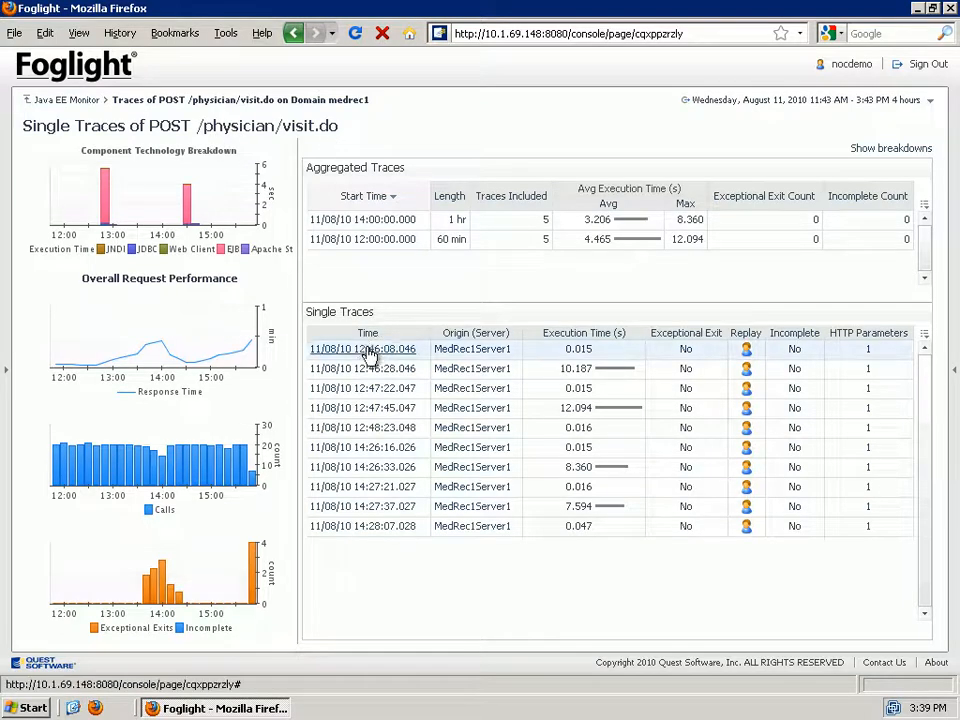
pyautogui.click(746, 372)
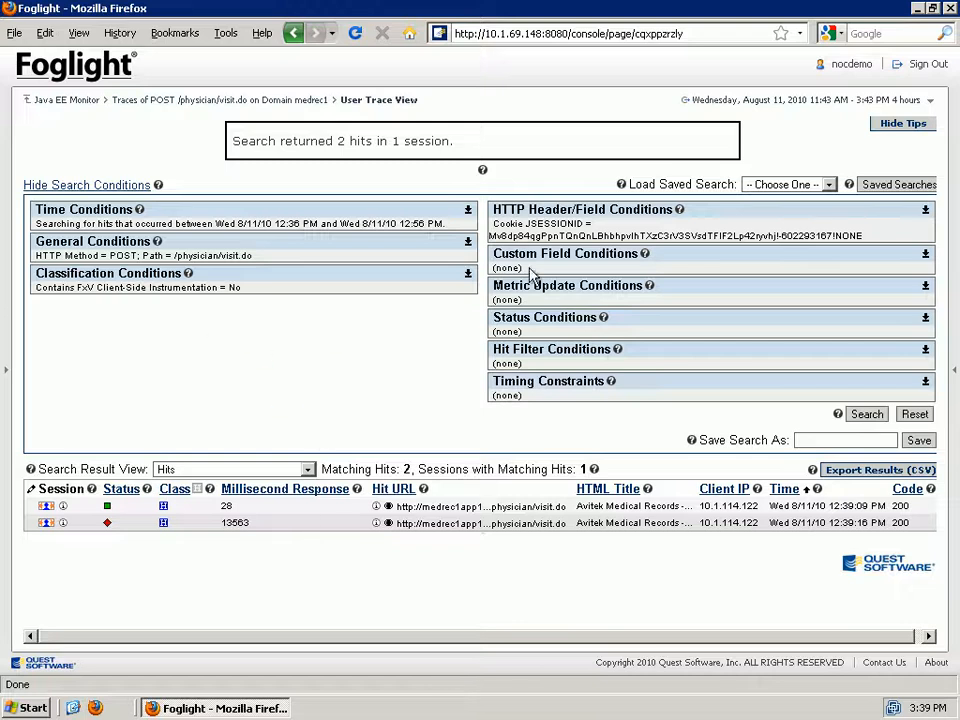
pyautogui.moveTo(516, 232); pyautogui.dragTo(850, 232)
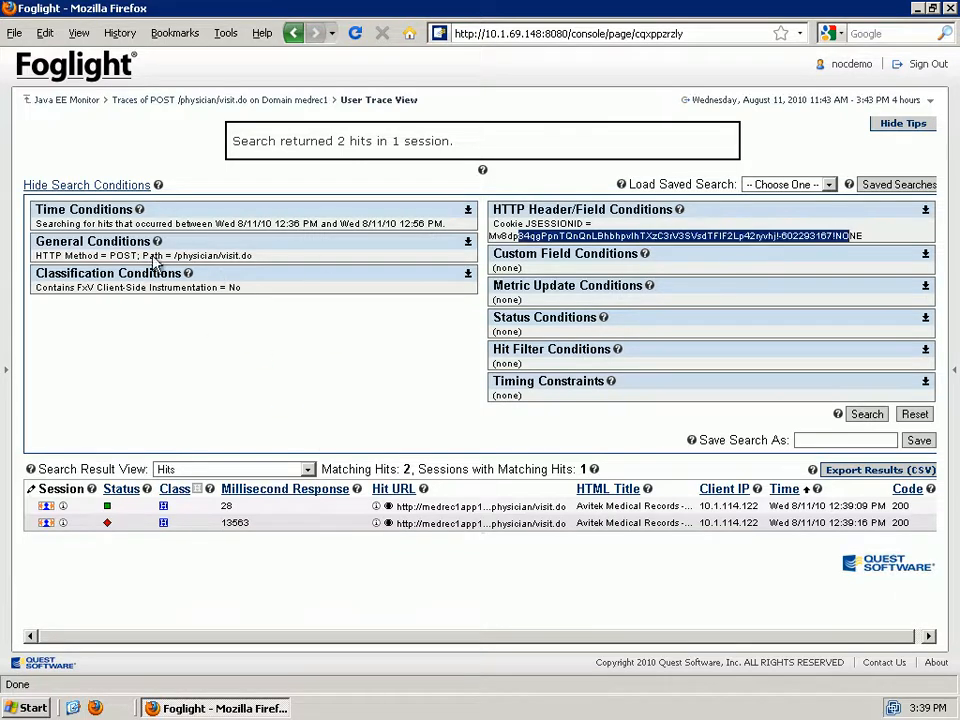
pyautogui.moveTo(148, 255); pyautogui.dragTo(262, 256)
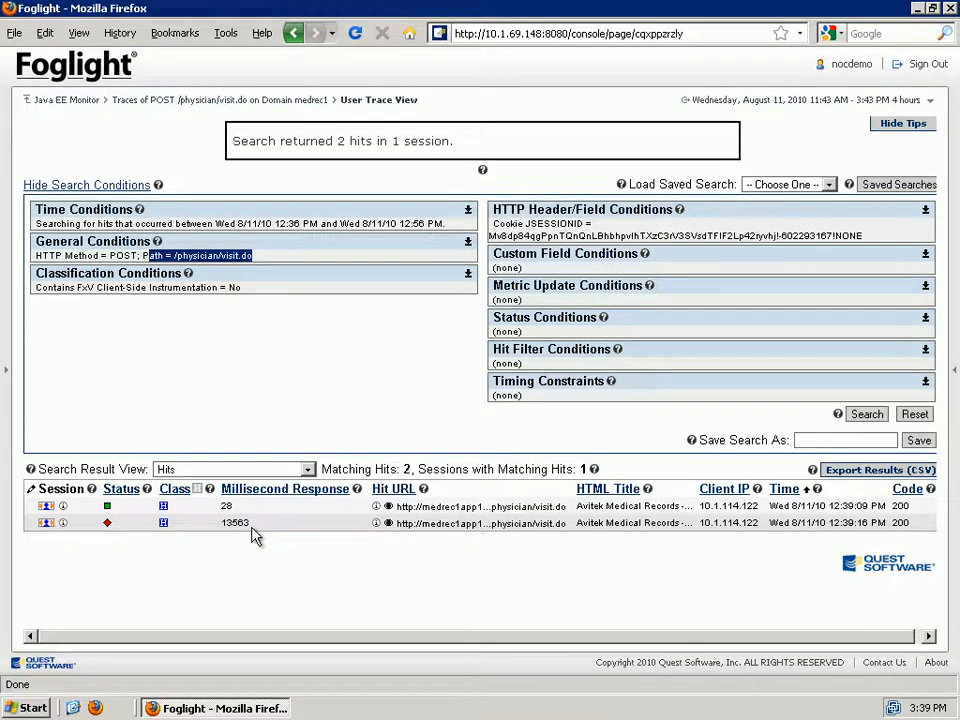
# Step: Open the session of the slower matching hit, show its content replay, and inspect the timing details of hit [9]
pyautogui.click(45, 523)
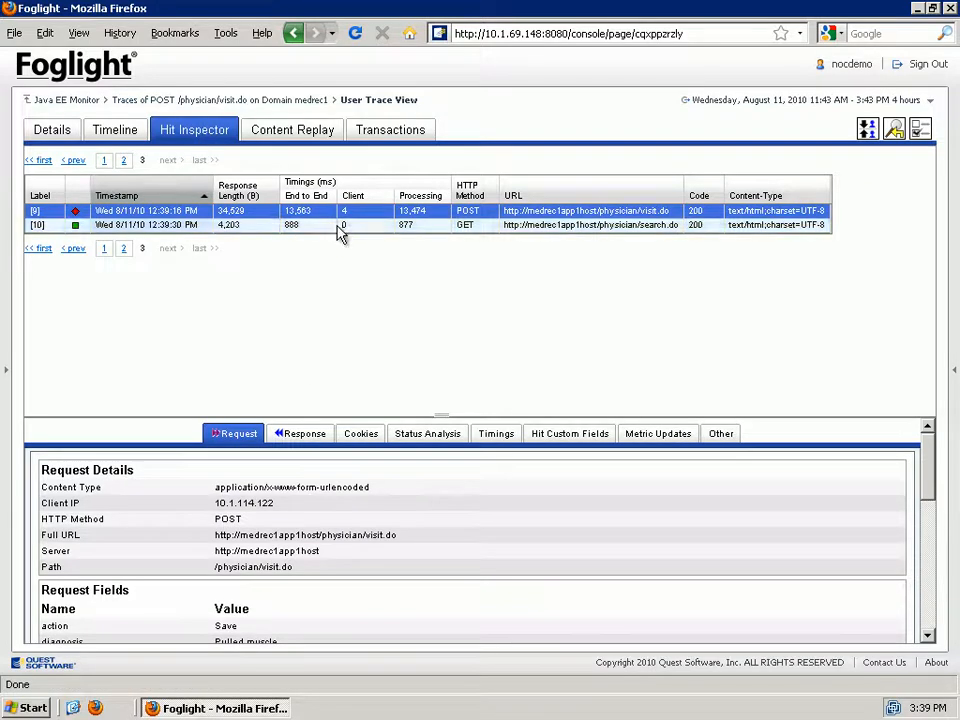
pyautogui.click(290, 136)
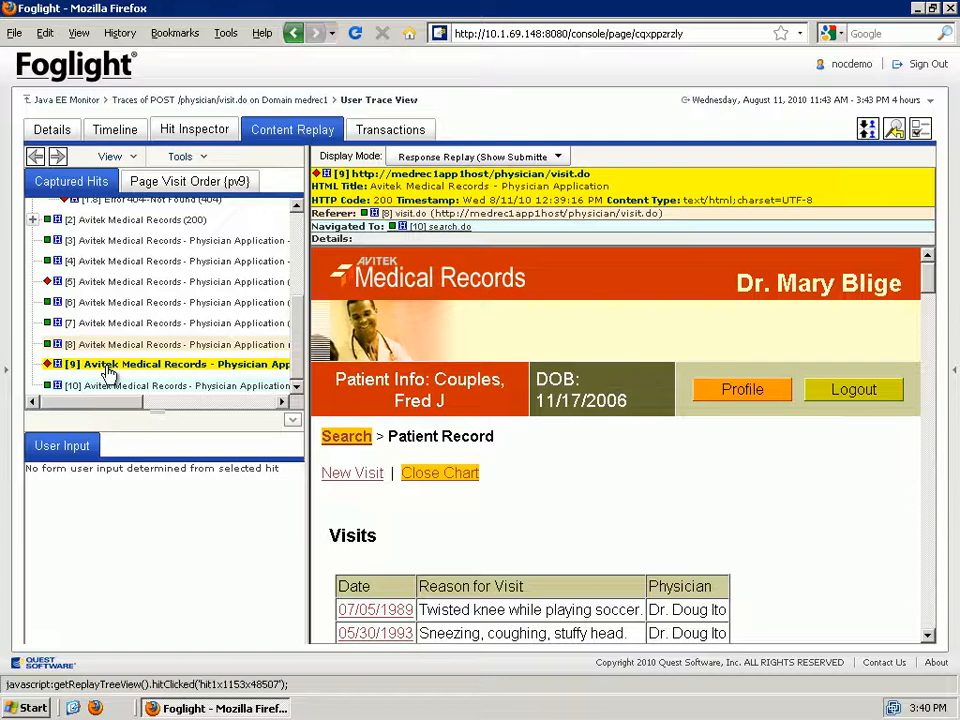
pyautogui.moveTo(108, 373)
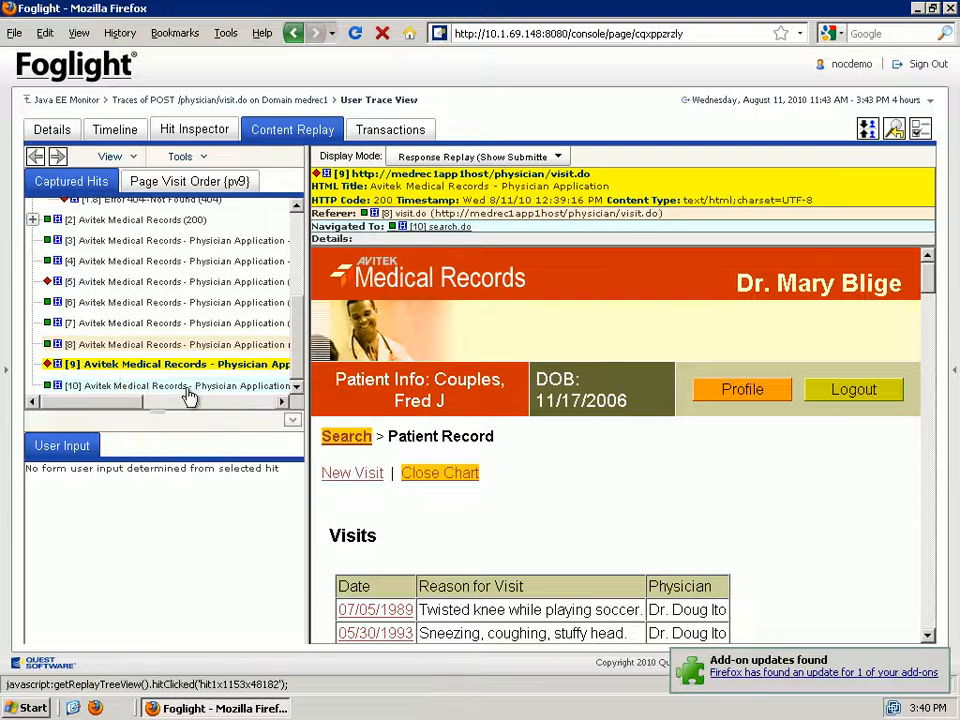
pyautogui.moveTo(180, 370)
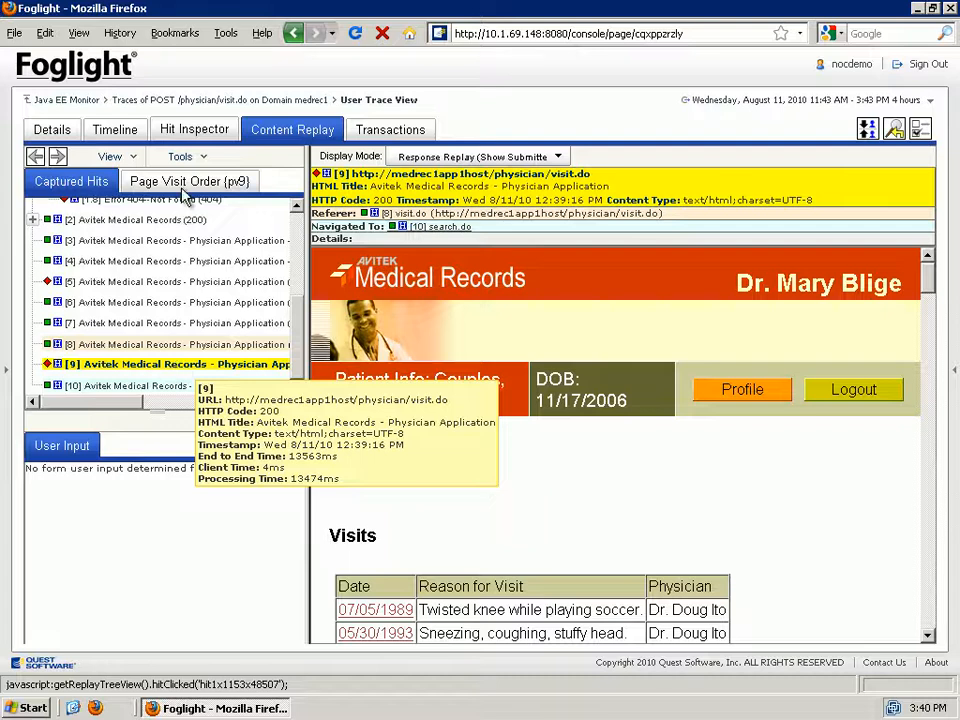
# Step: Return to the POST /physician/visit.do traces, highlight the 12:46:28.046 trace's execution time, and open its trace diagnosis
pyautogui.click(160, 102)
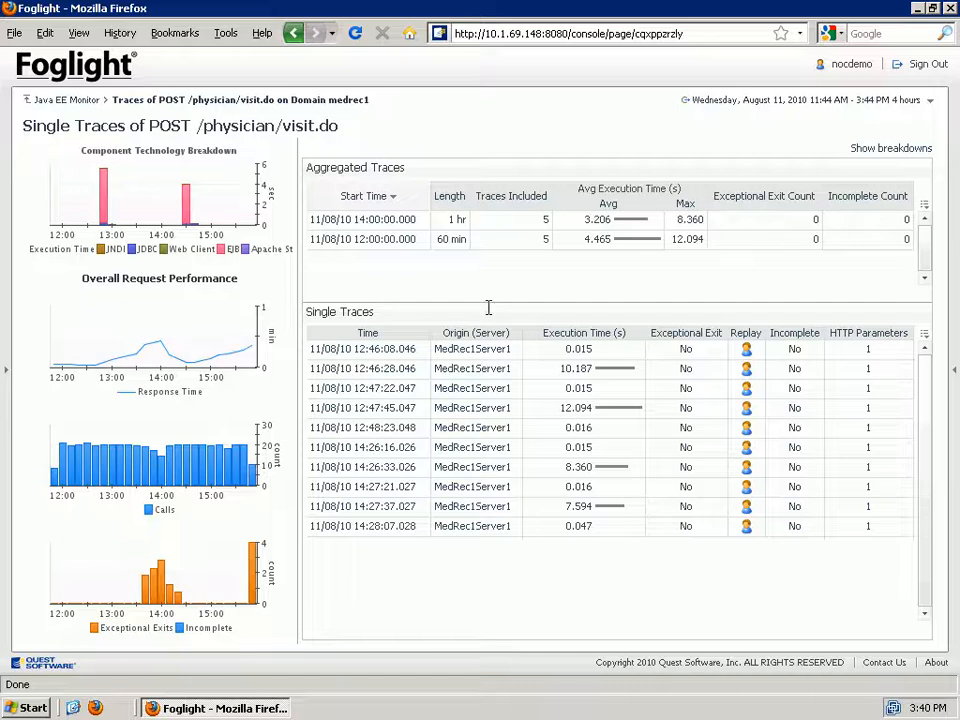
pyautogui.moveTo(562, 370); pyautogui.dragTo(596, 369)
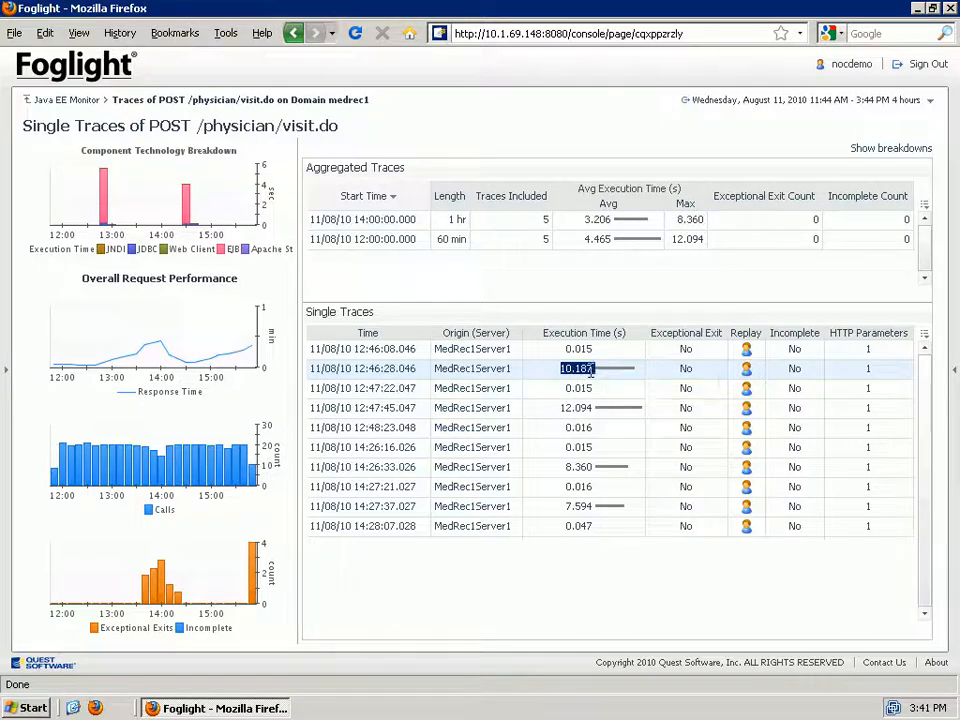
pyautogui.click(388, 370)
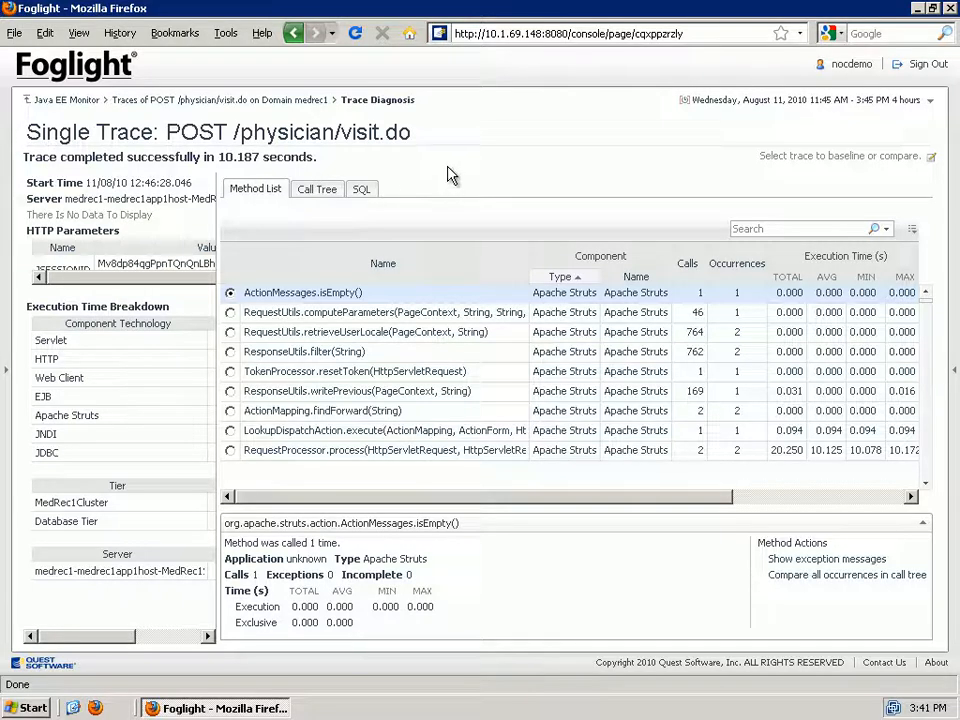
# Step: Go back from the trace diagnosis to the Java EE Monitor and reopen the single traces of POST /physician/visit.do
pyautogui.click(182, 106)
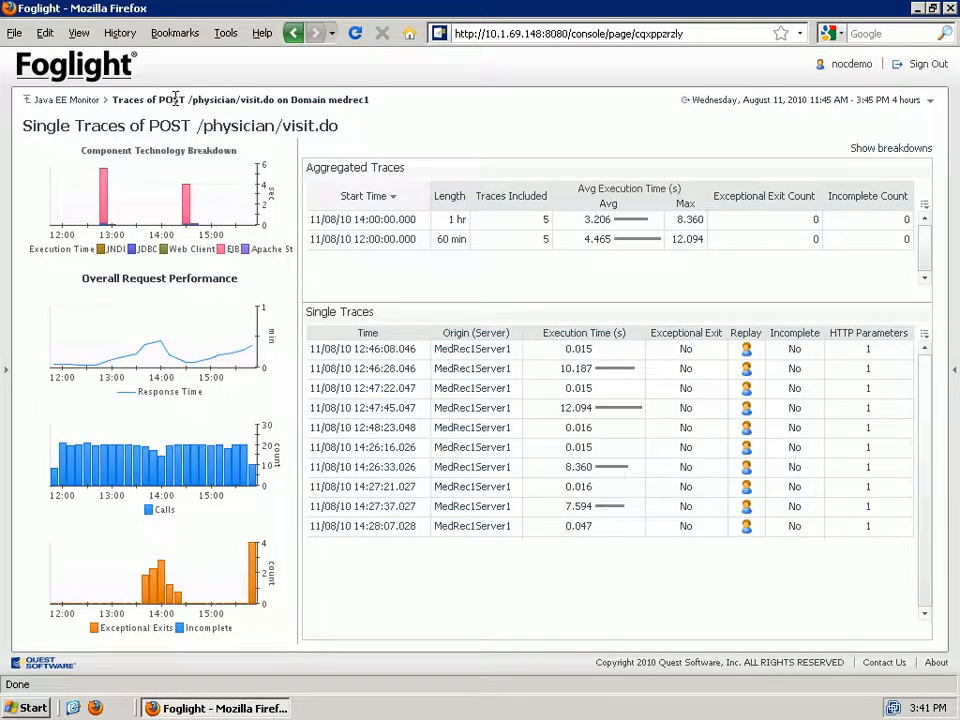
pyautogui.click(80, 101)
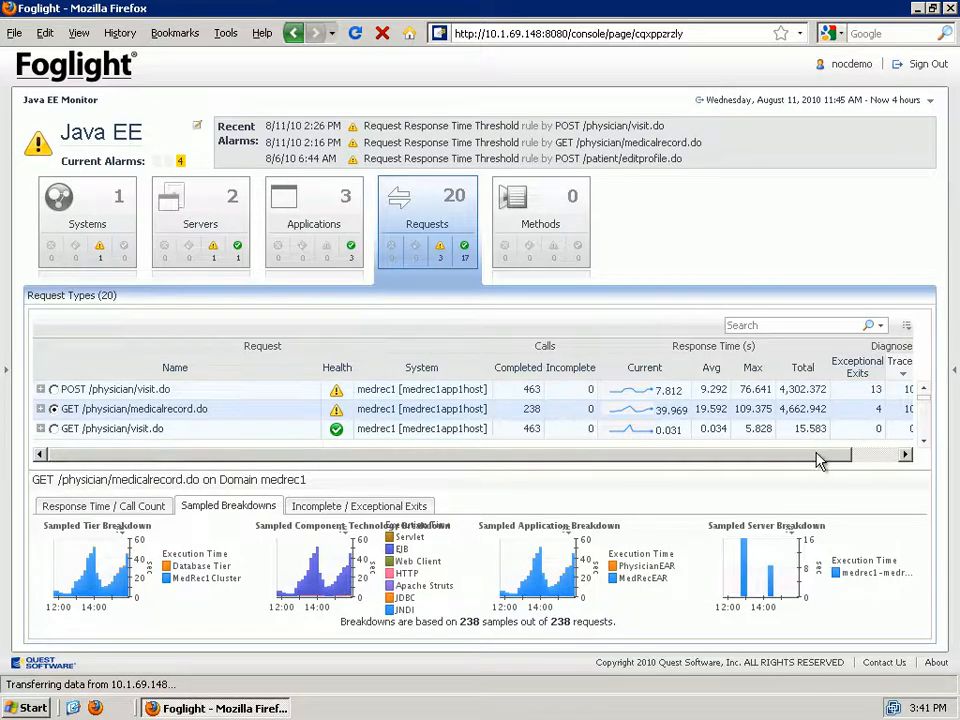
pyautogui.click(857, 463)
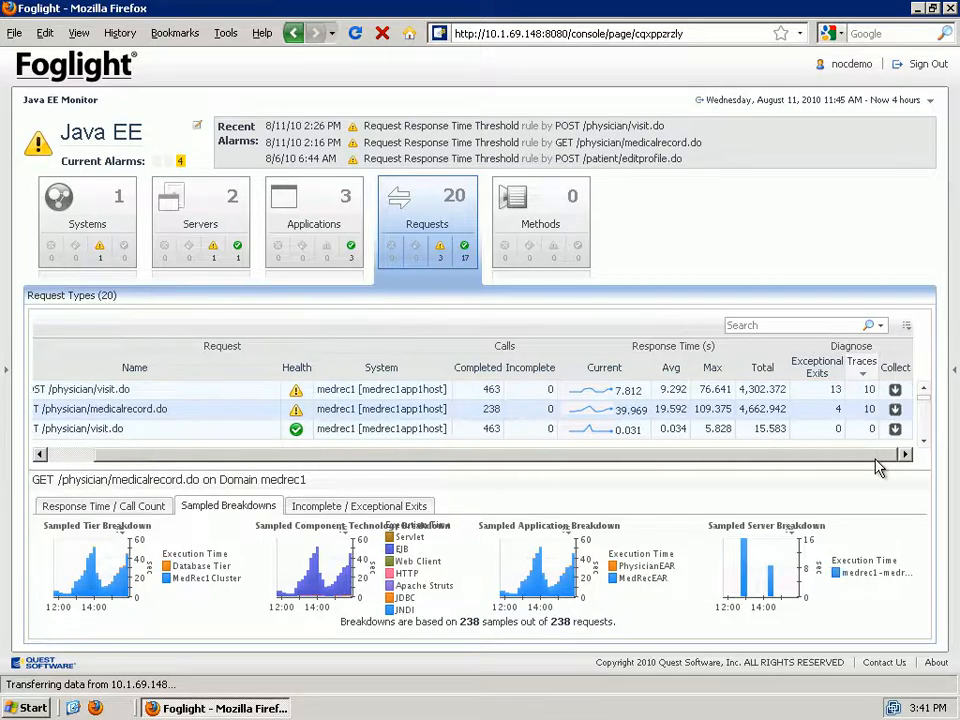
pyautogui.click(868, 393)
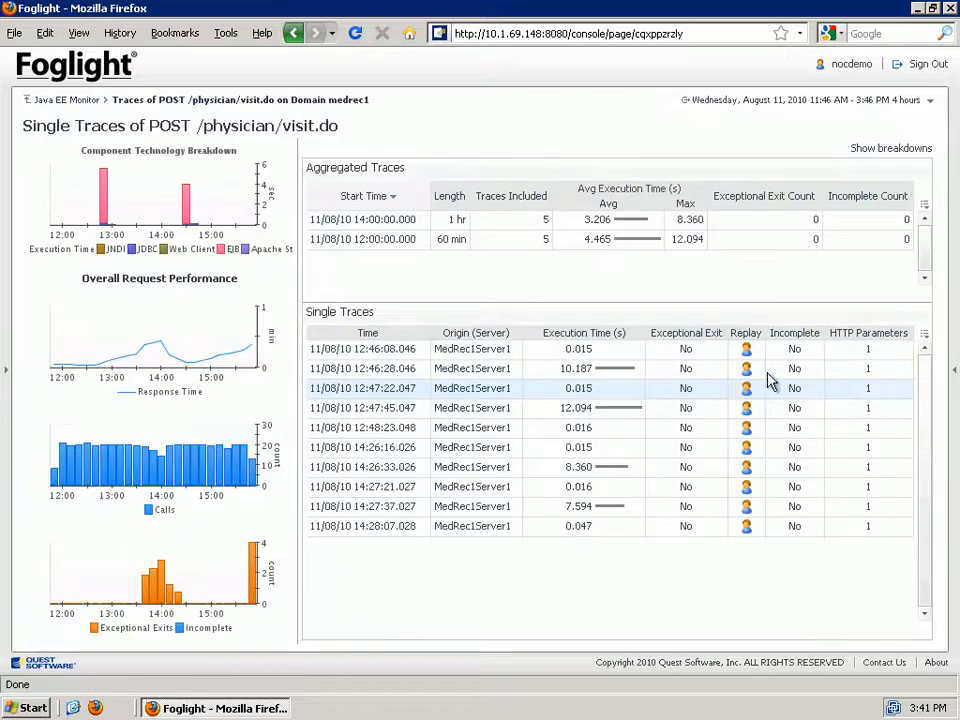